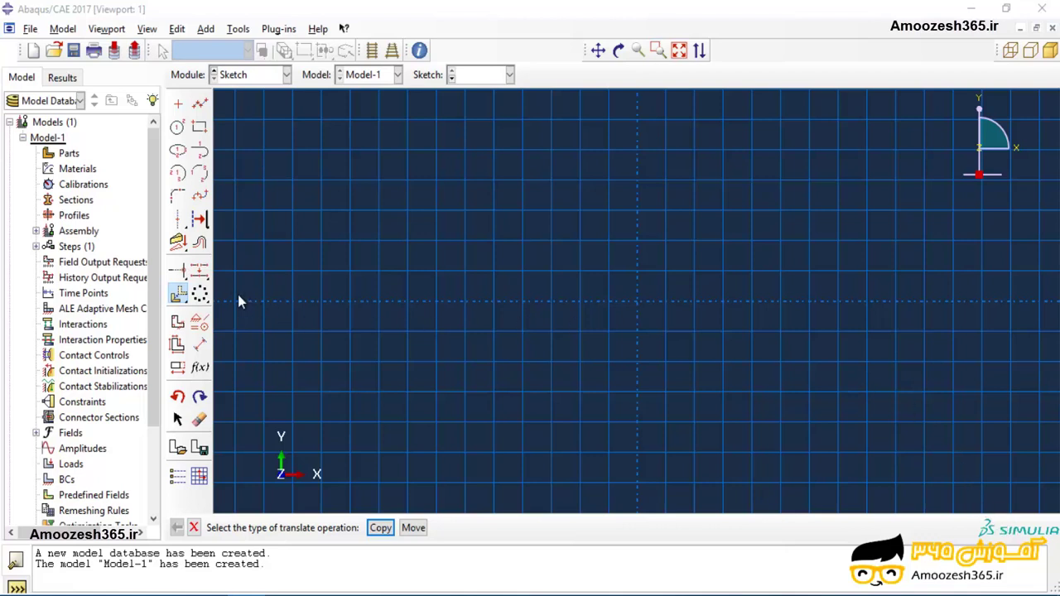
Sketch a closed L-shaped profile of connected lines, about 25 wide and 30 tall, with its lower right corner at the origin.
{"action": "left_click", "coordinate": [181, 300]}
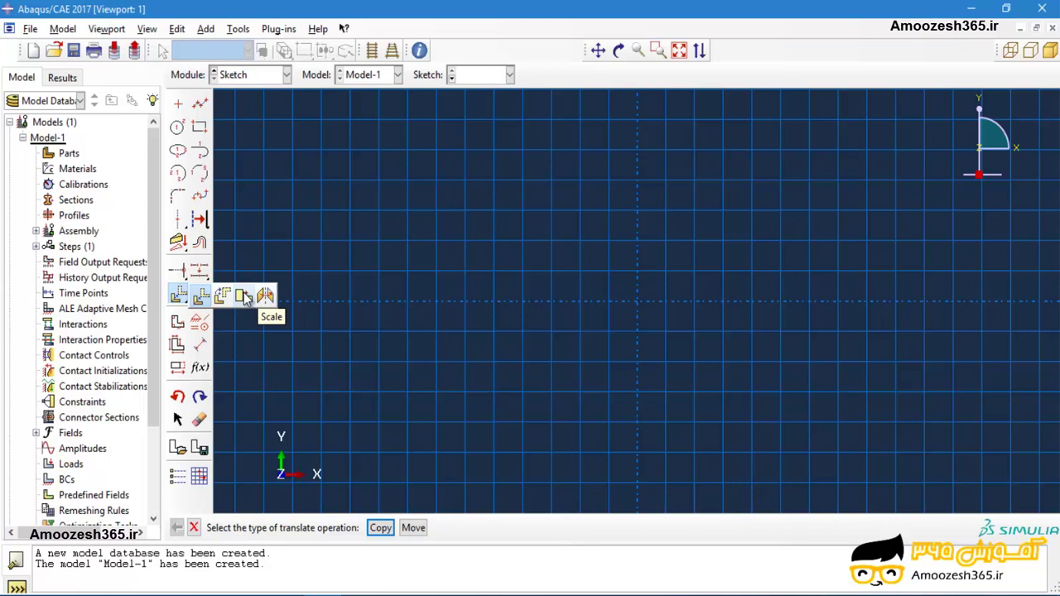
{"action": "left_click", "coordinate": [243, 296]}
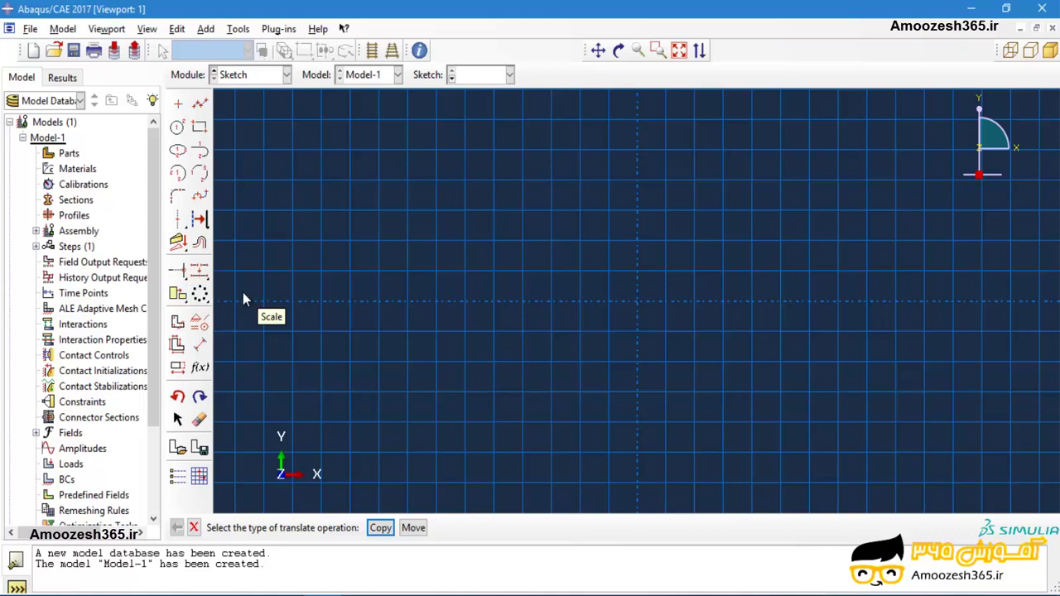
{"action": "left_click", "coordinate": [200, 103]}
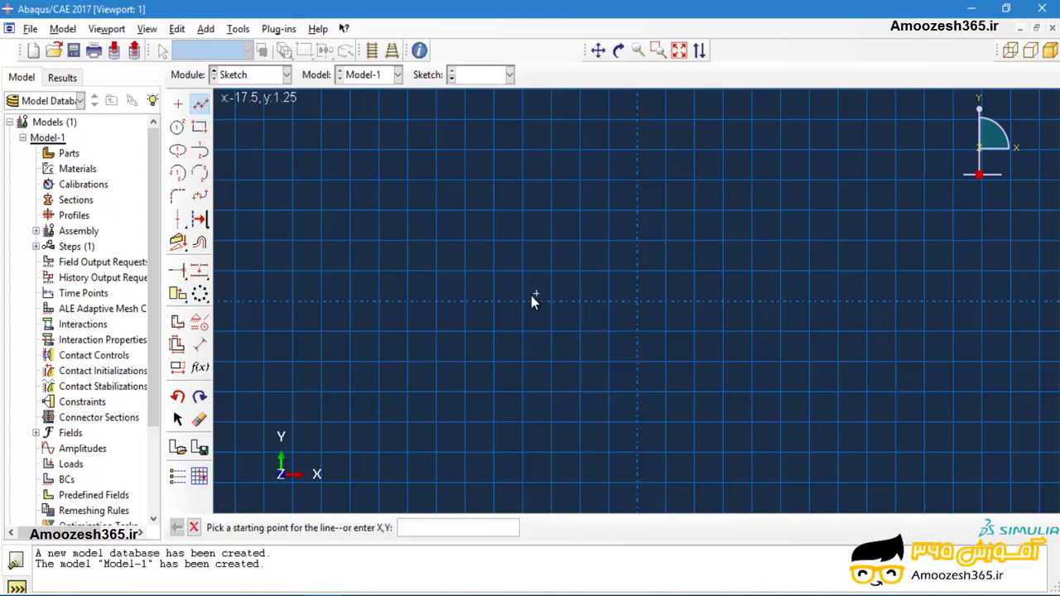
{"action": "left_click", "coordinate": [493, 300]}
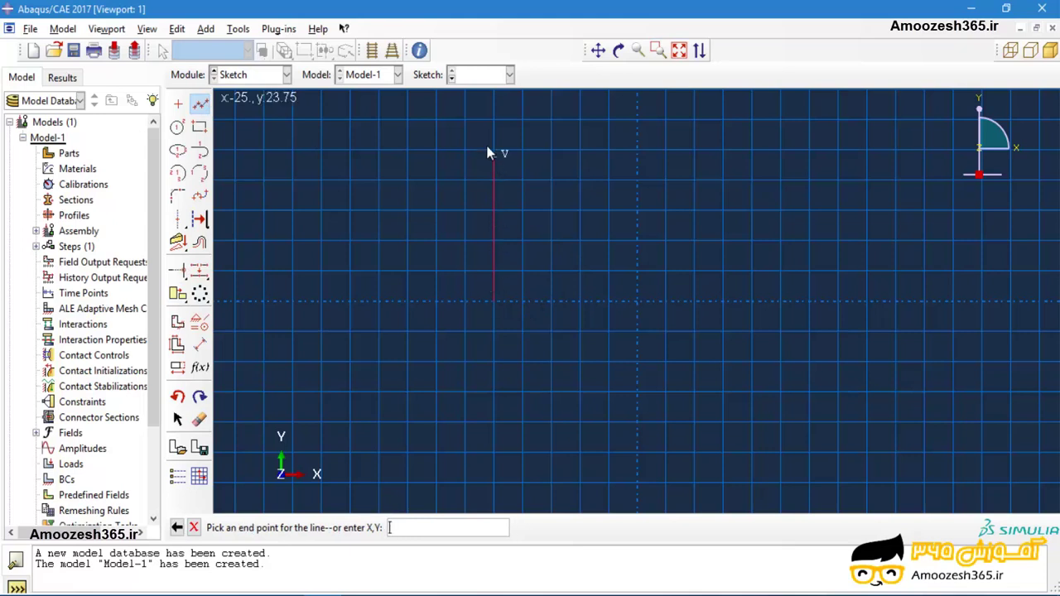
{"action": "left_click", "coordinate": [493, 121]}
{"action": "left_click", "coordinate": [522, 121]}
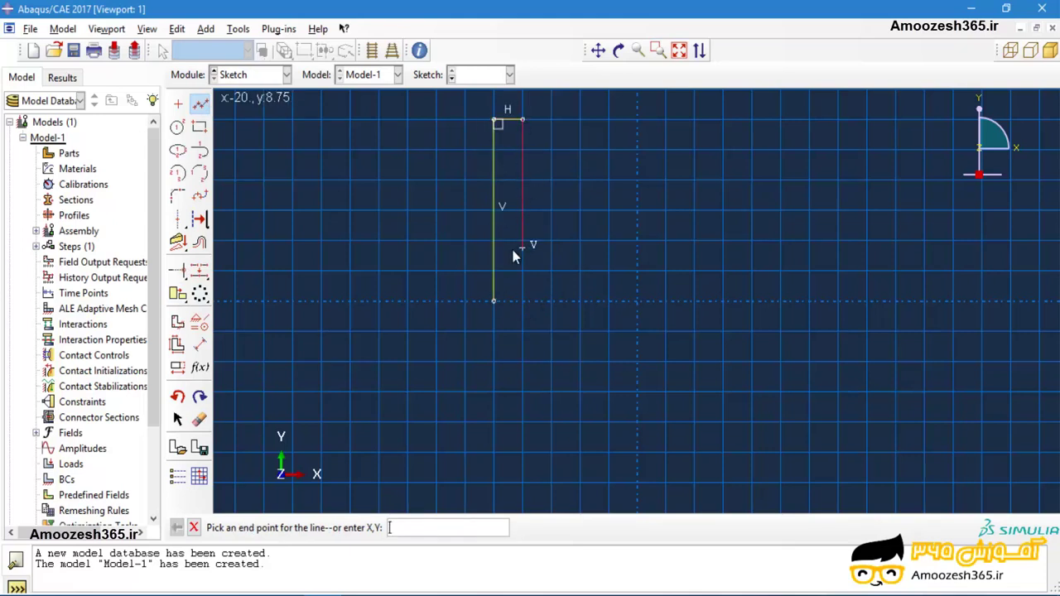
{"action": "left_click", "coordinate": [521, 246]}
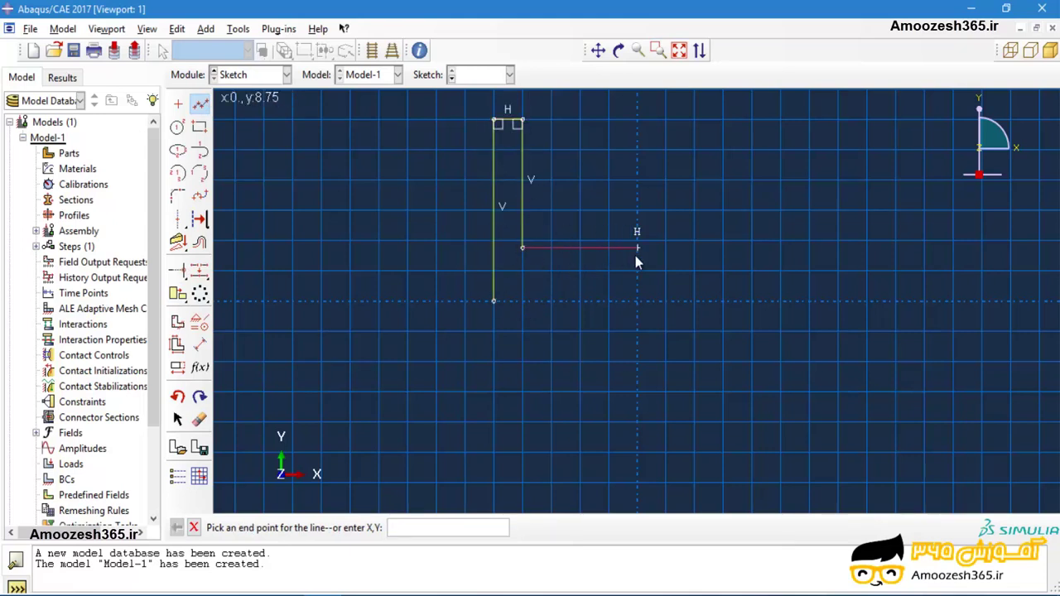
{"action": "left_click", "coordinate": [637, 249]}
{"action": "left_click", "coordinate": [635, 300]}
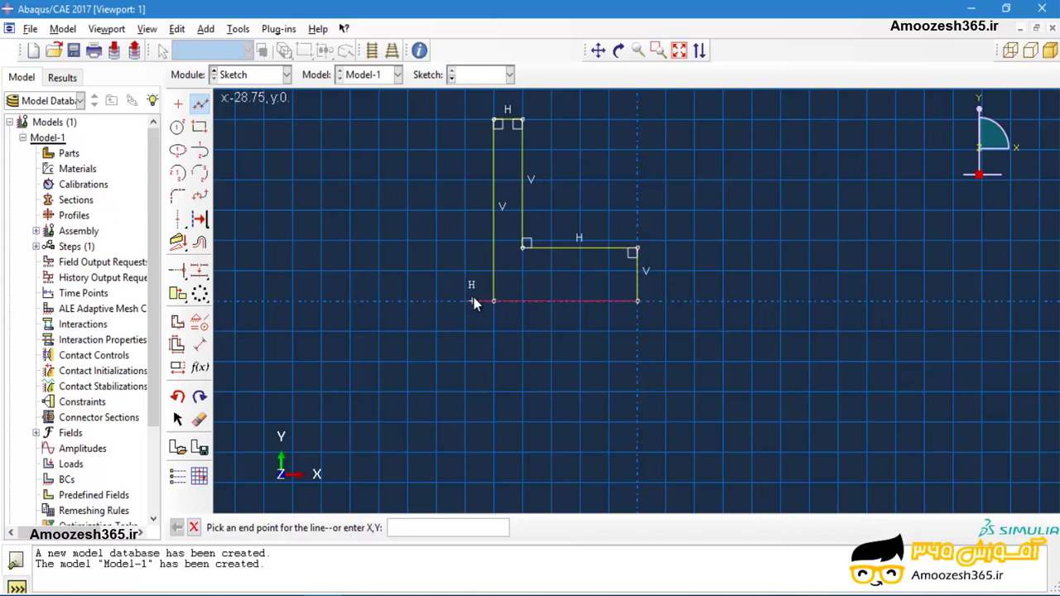
{"action": "left_click", "coordinate": [494, 301]}
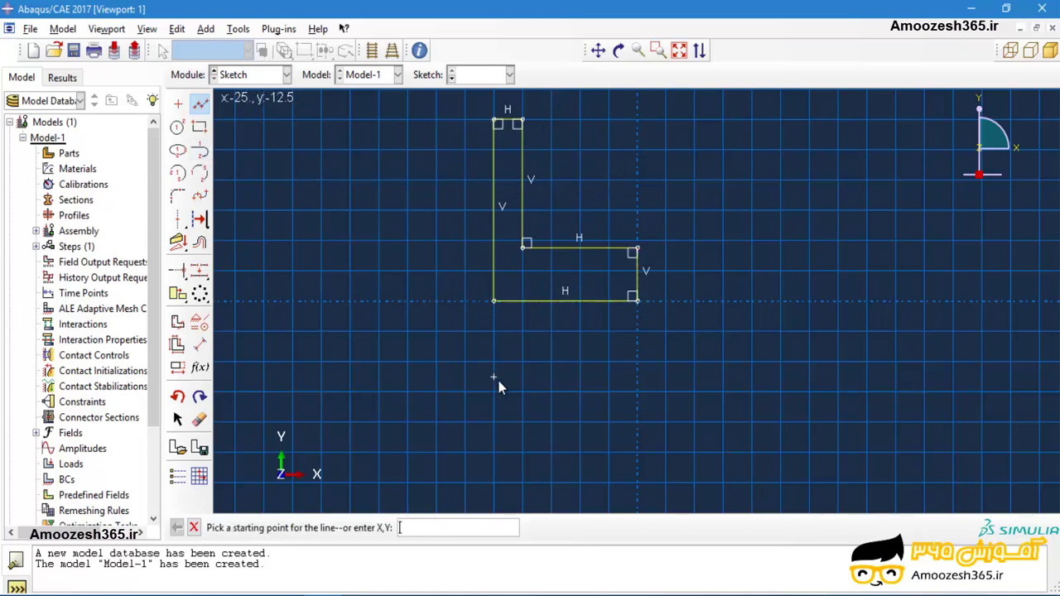
Scale the whole L-shaped profile as a copy about the point (-5, 20) with a scale factor of 2.
{"action": "left_click", "coordinate": [177, 296]}
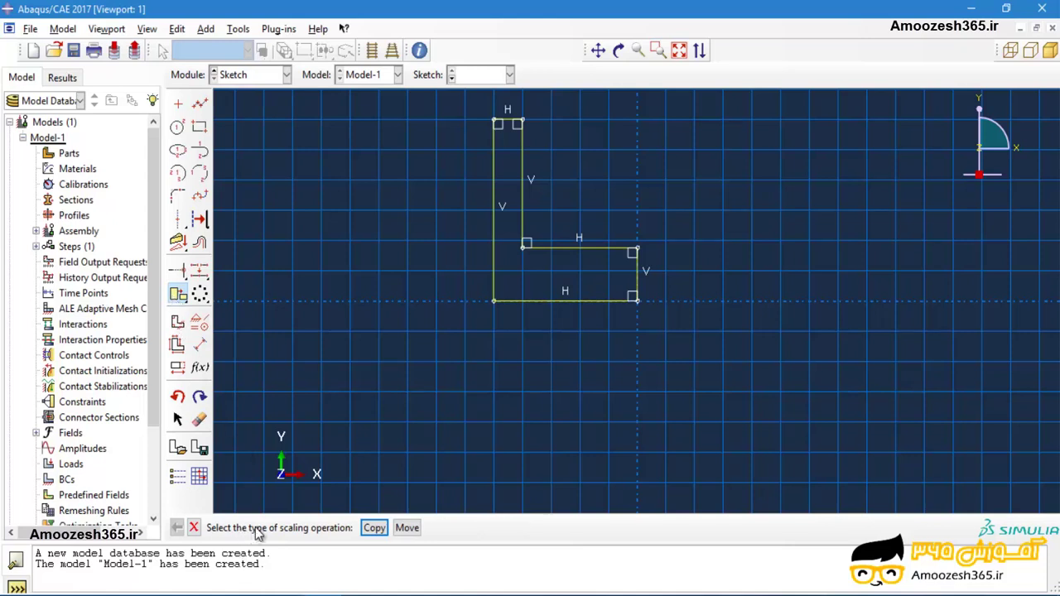
{"action": "left_click", "coordinate": [374, 528]}
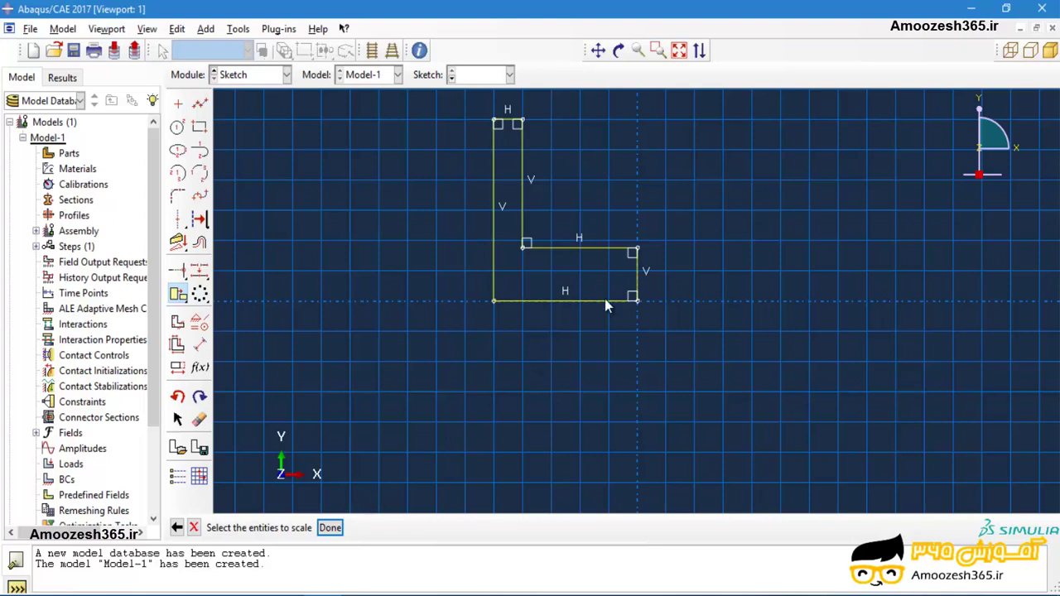
{"action": "left_click_drag", "start_coordinate": [624, 154], "coordinate": [452, 327]}
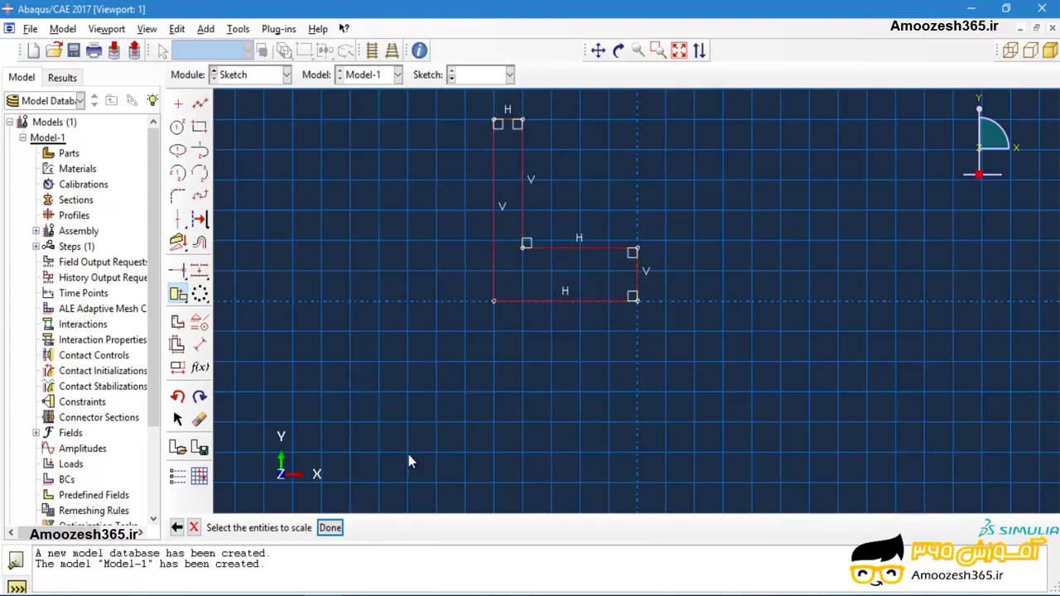
{"action": "left_click", "coordinate": [329, 528]}
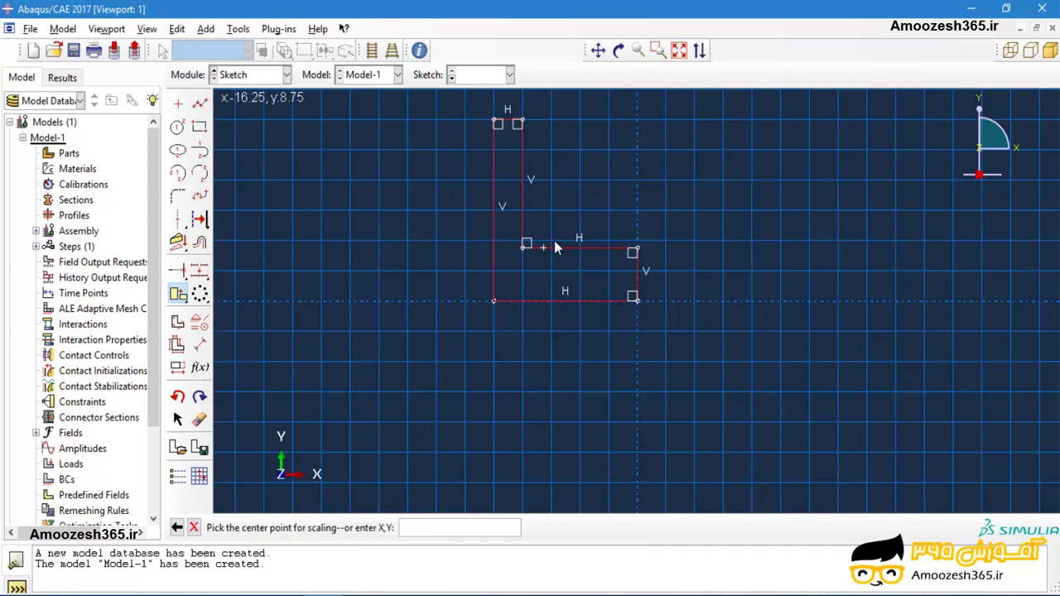
{"action": "left_click", "coordinate": [608, 180]}
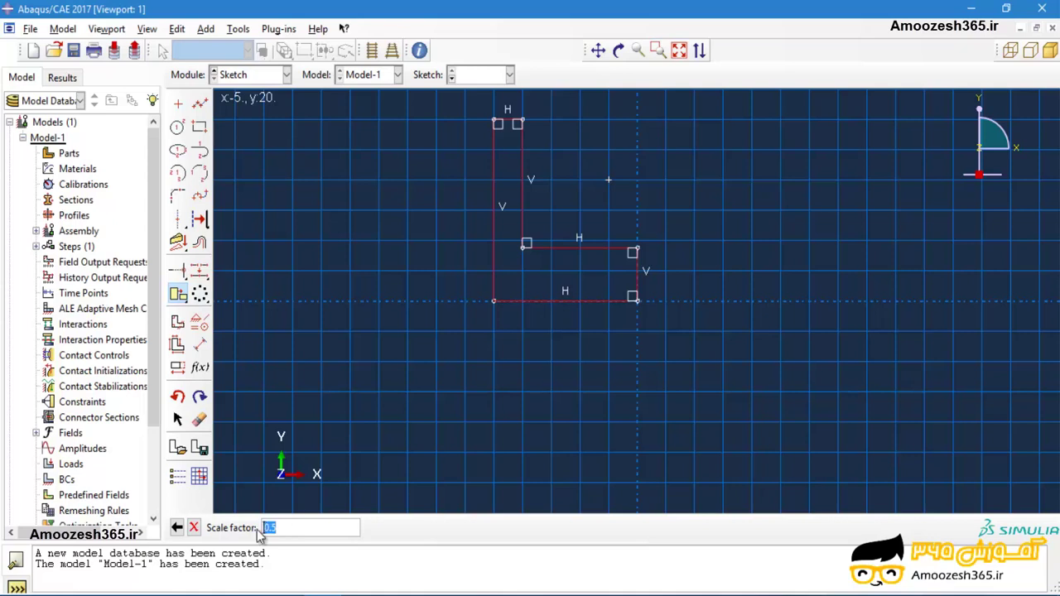
{"action": "type", "text": "2"}
{"action": "key", "text": "Return"}
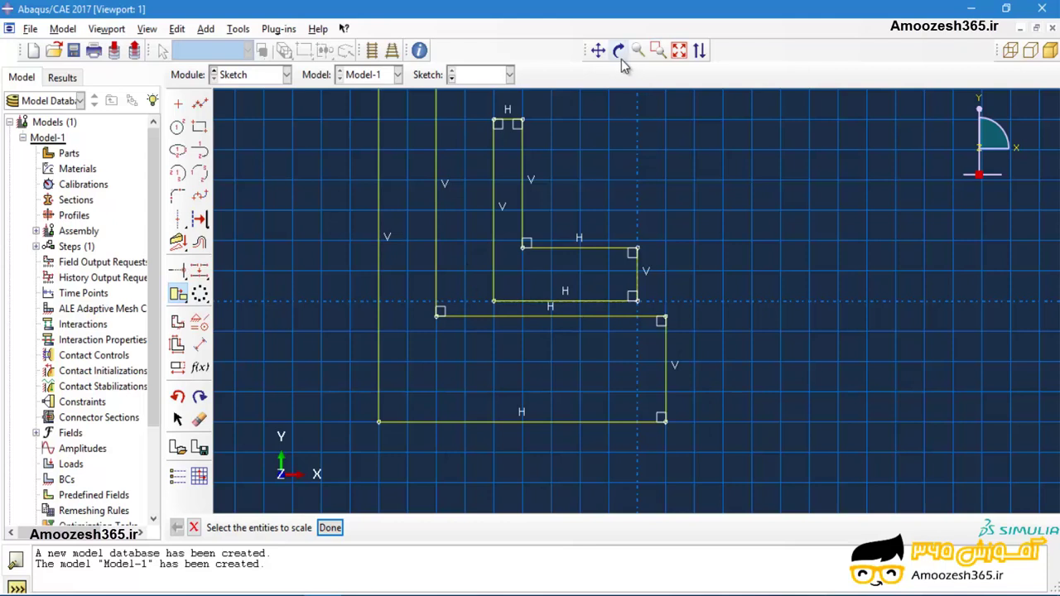
{"action": "left_click", "coordinate": [329, 527]}
Scale both L-shaped profiles with the Move option about the point (8.75, 37.5), using a scale factor of 0.5.
{"action": "left_click", "coordinate": [178, 295]}
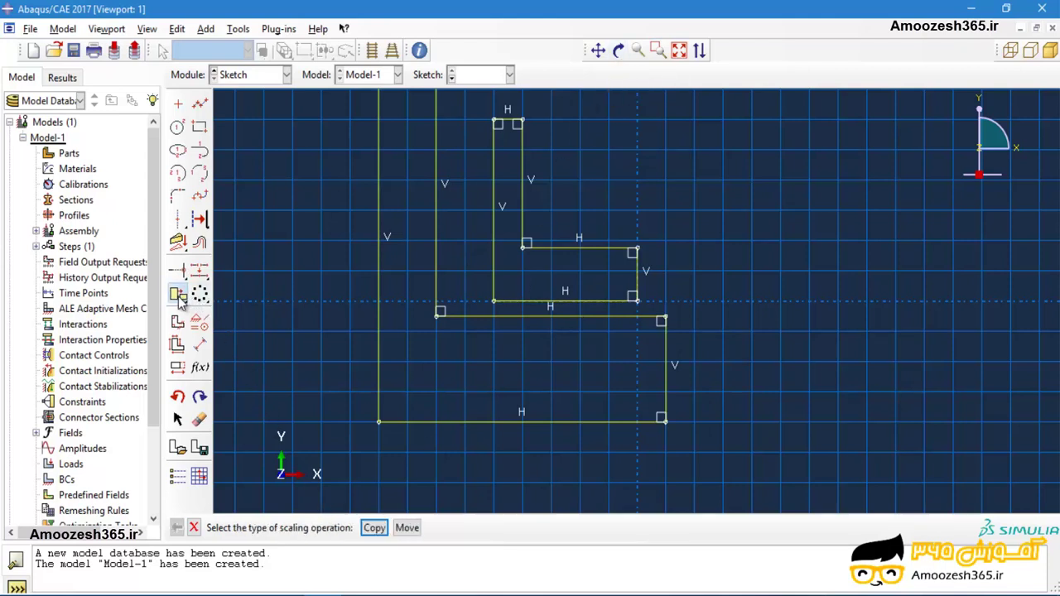
{"action": "left_click", "coordinate": [413, 534]}
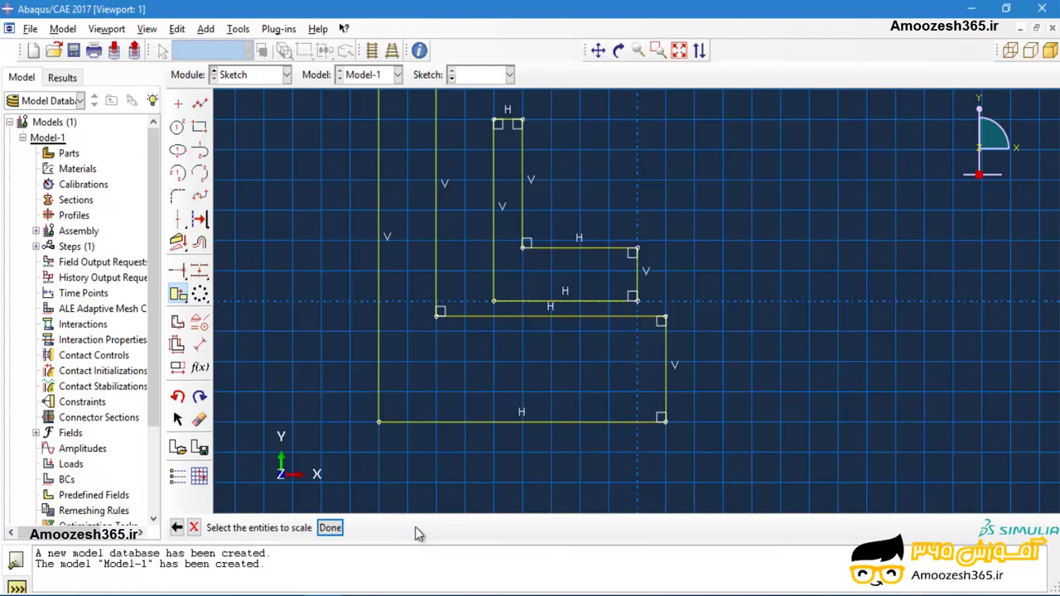
{"action": "left_click", "coordinate": [637, 51]}
{"action": "mouse_move", "coordinate": [669, 218]}
{"action": "left_mouse_down"}
{"action": "mouse_move", "coordinate": [672, 246]}
{"action": "mouse_move", "coordinate": [455, 269]}
{"action": "left_mouse_up"}
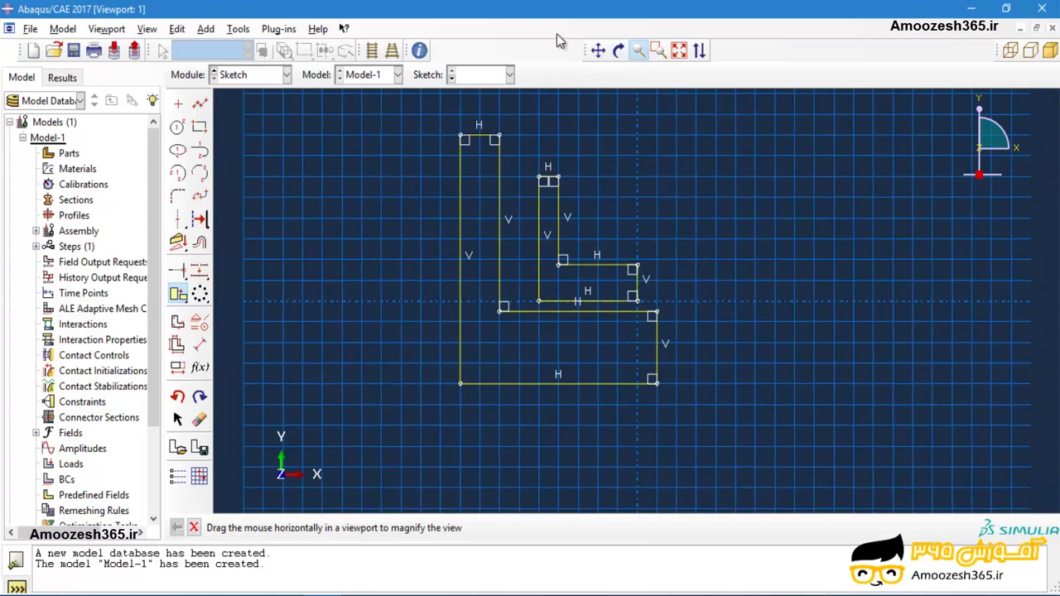
{"action": "left_click", "coordinate": [638, 51]}
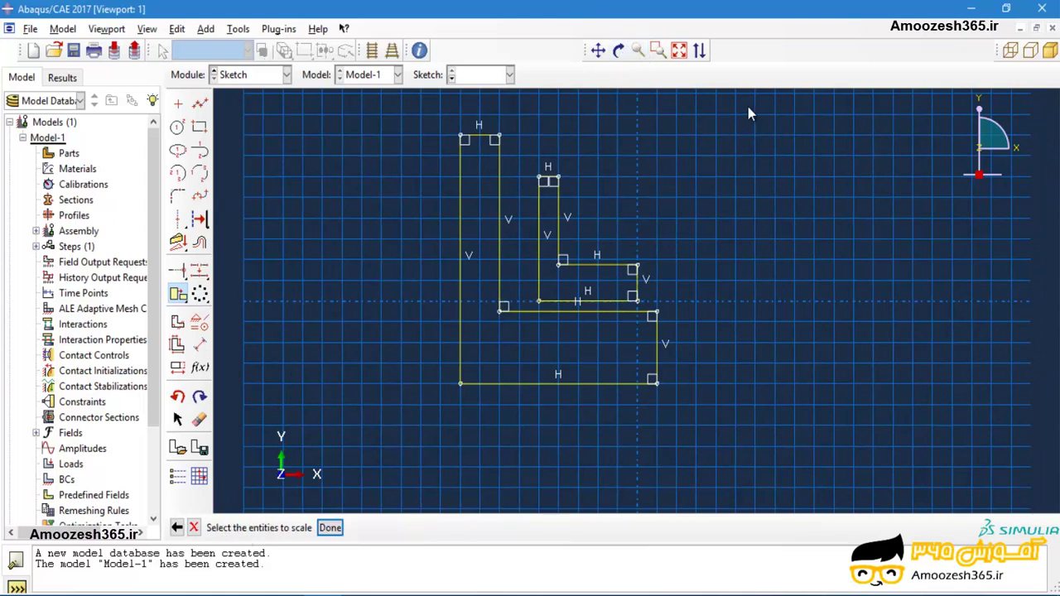
{"action": "mouse_move", "coordinate": [731, 108]}
{"action": "left_mouse_down"}
{"action": "mouse_move", "coordinate": [630, 222]}
{"action": "mouse_move", "coordinate": [426, 403]}
{"action": "left_mouse_up"}
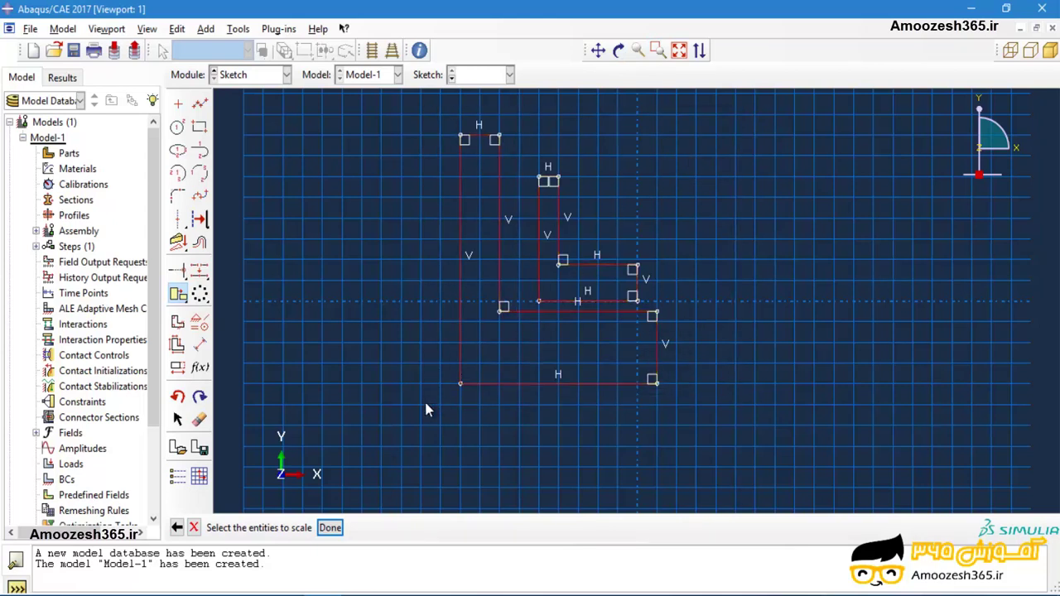
{"action": "left_click", "coordinate": [329, 530]}
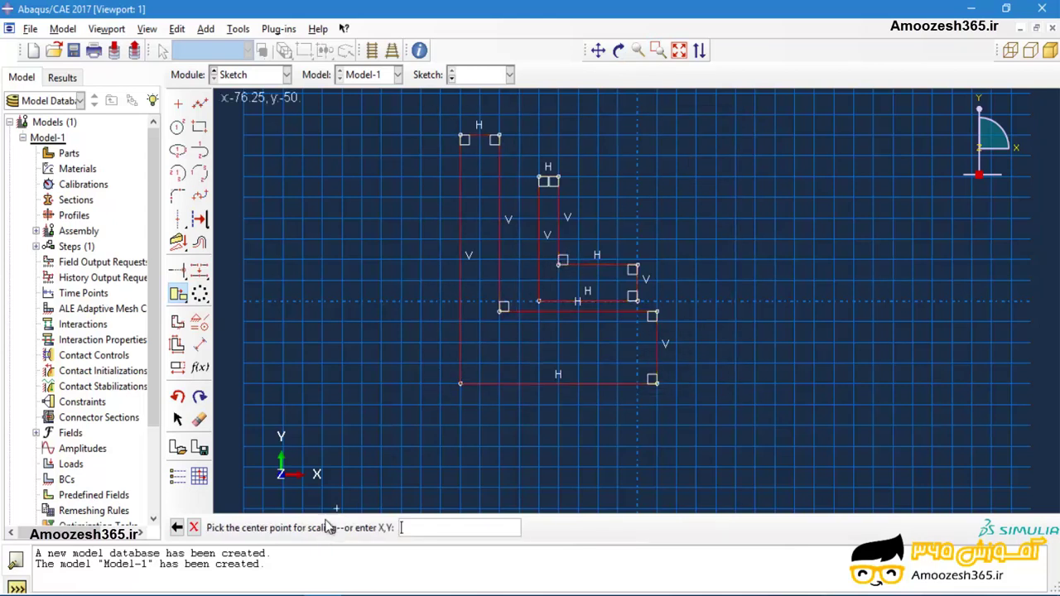
{"action": "left_click", "coordinate": [670, 148]}
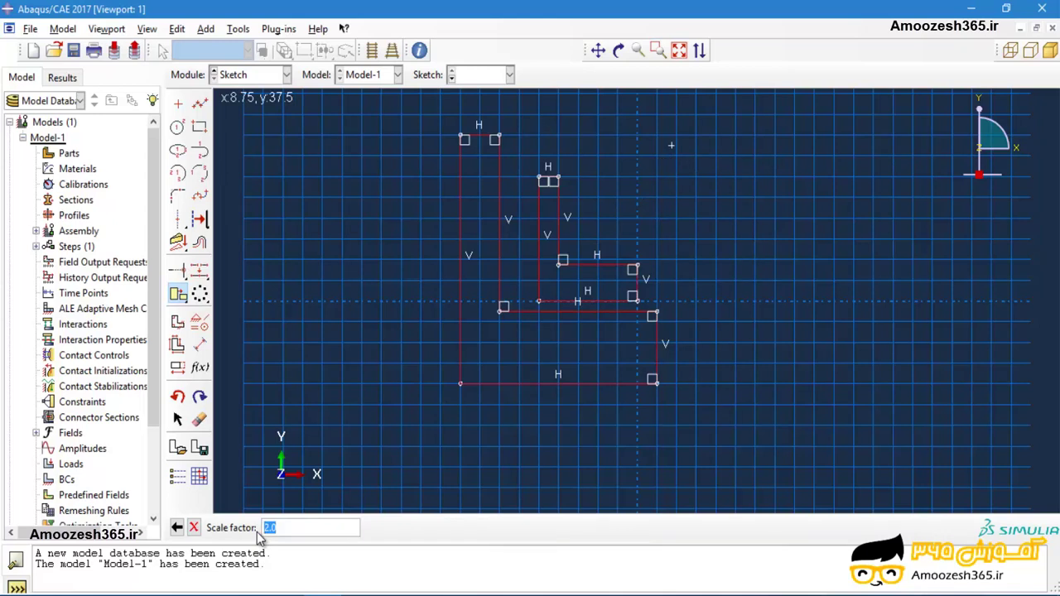
{"action": "type", "text": ".5"}
{"action": "key", "text": "Return"}
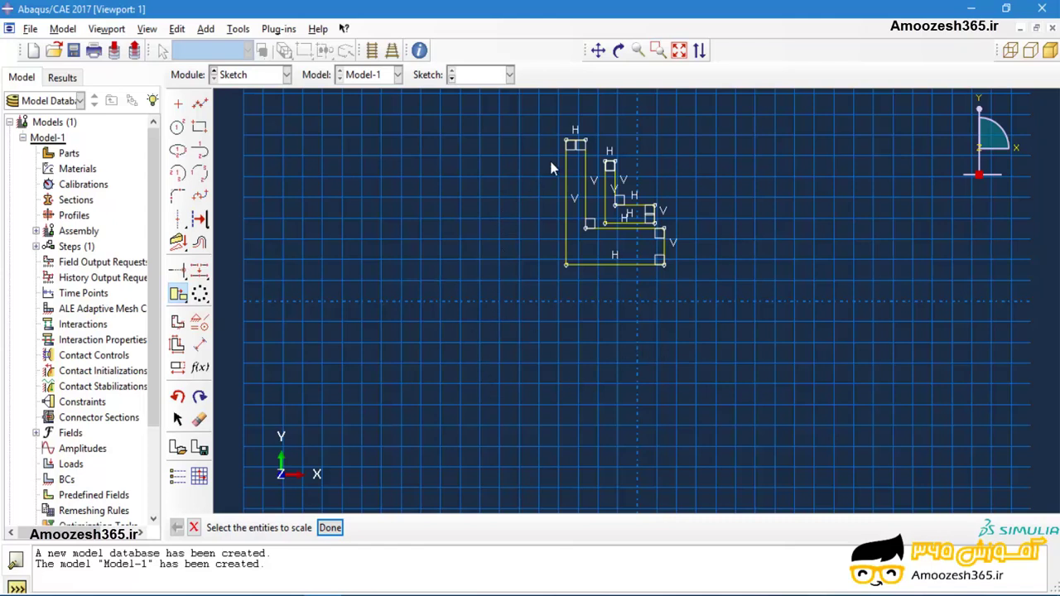
Add a vertical construction line to the left of the two L-shaped profiles, at about x = -40.
{"action": "left_click", "coordinate": [178, 298]}
{"action": "left_click", "coordinate": [265, 296]}
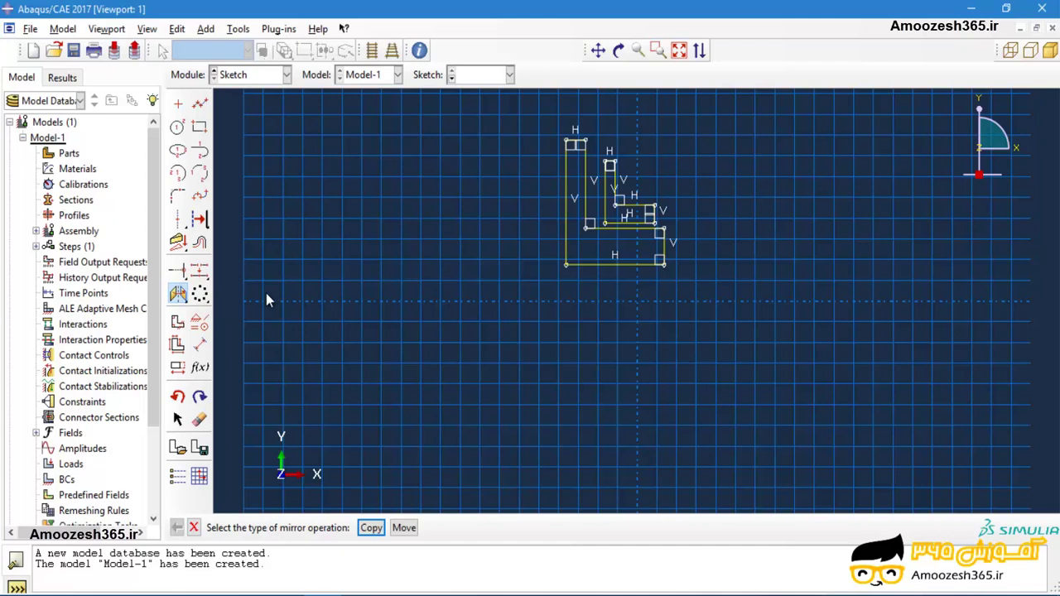
{"action": "left_click", "coordinate": [177, 220]}
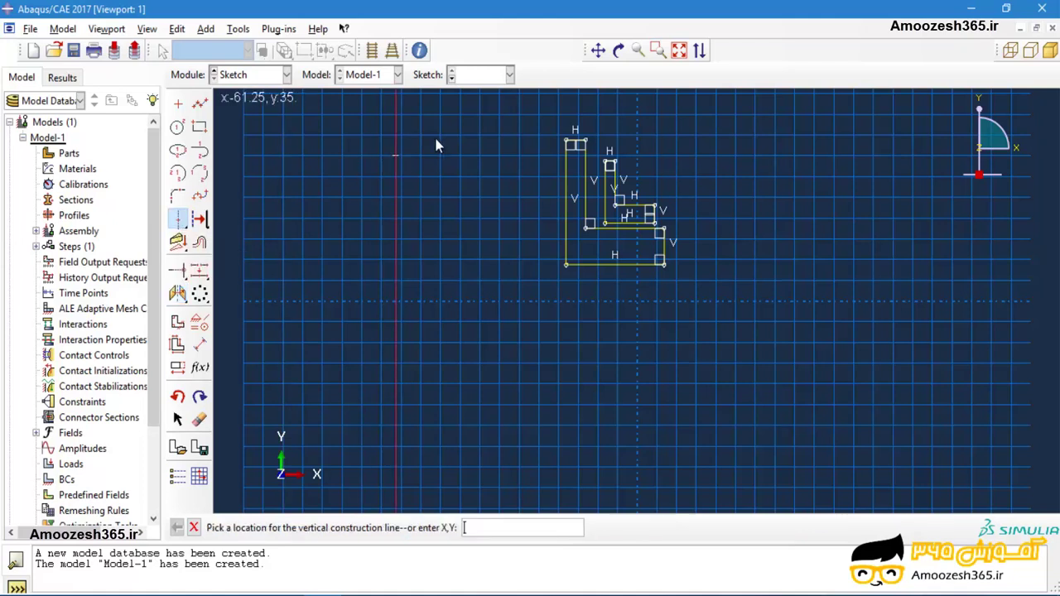
{"action": "left_click", "coordinate": [479, 279]}
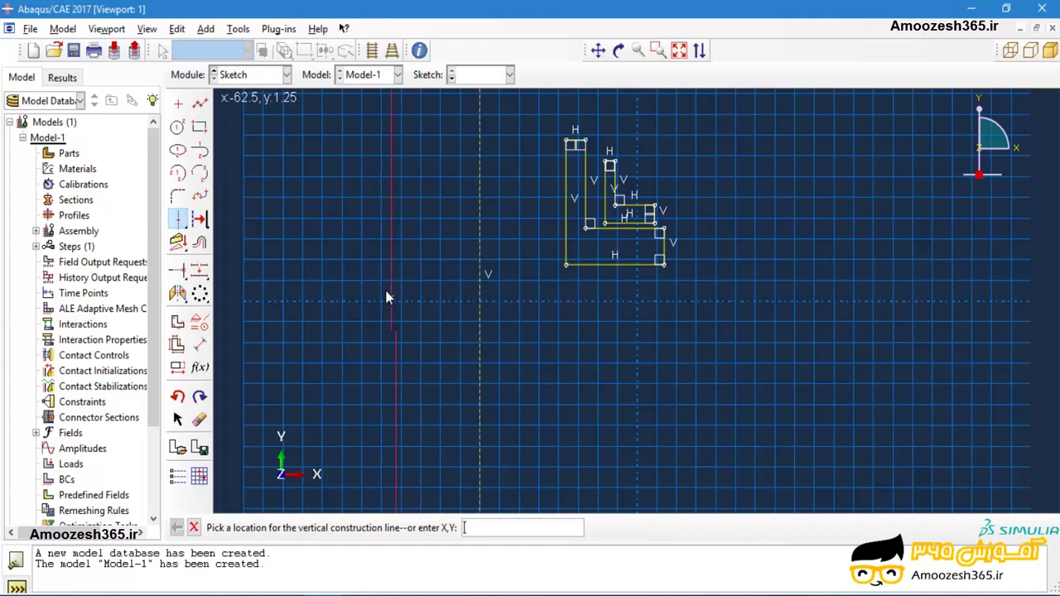
{"action": "left_click", "coordinate": [178, 222]}
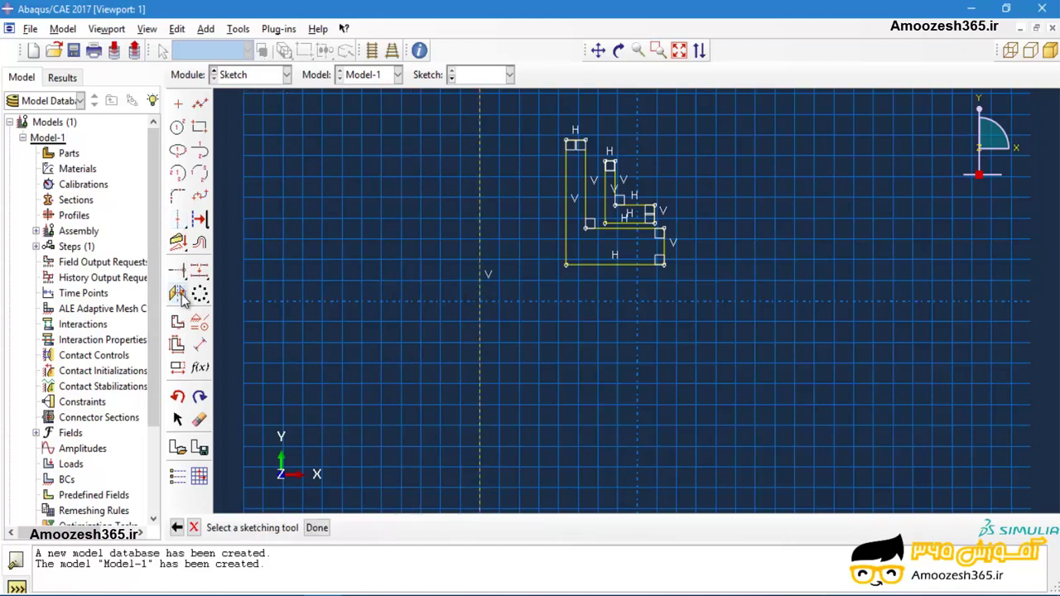
Mirror both L-shaped profiles as a copy across the new vertical construction line.
{"action": "left_click", "coordinate": [179, 295]}
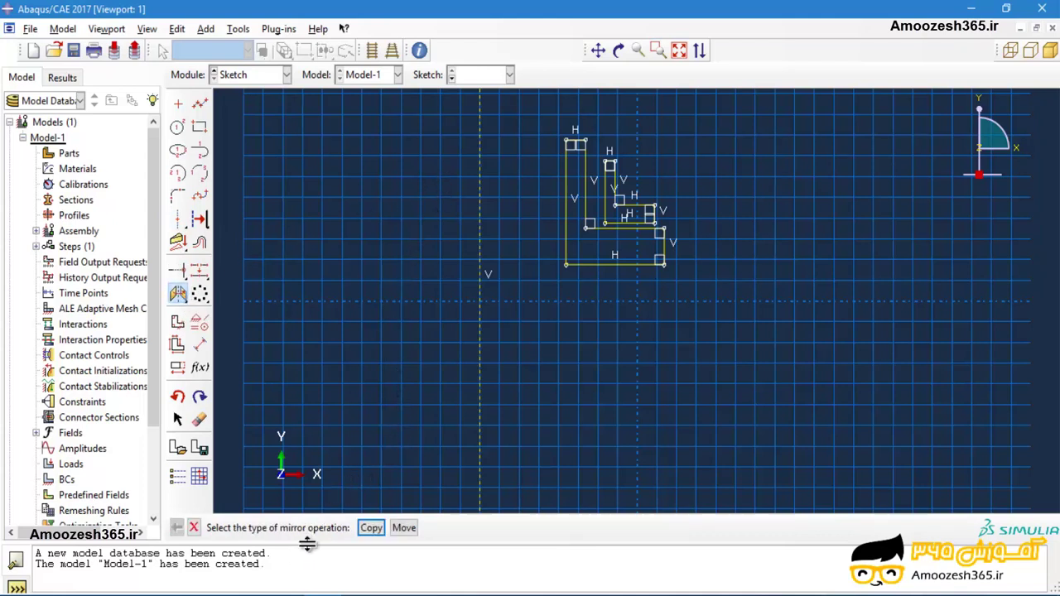
{"action": "left_click", "coordinate": [371, 530]}
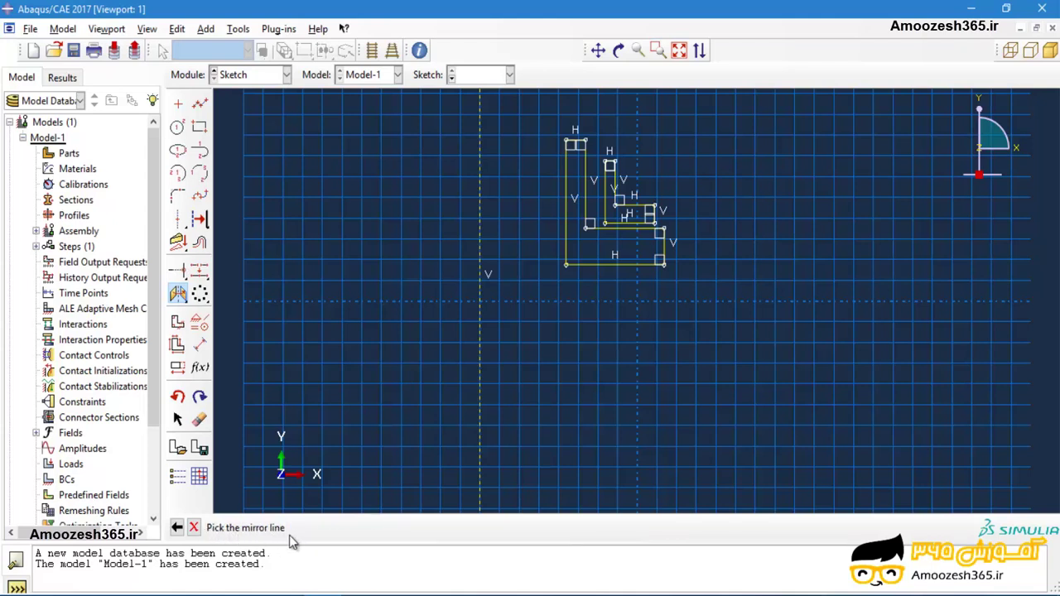
{"action": "left_click", "coordinate": [480, 300]}
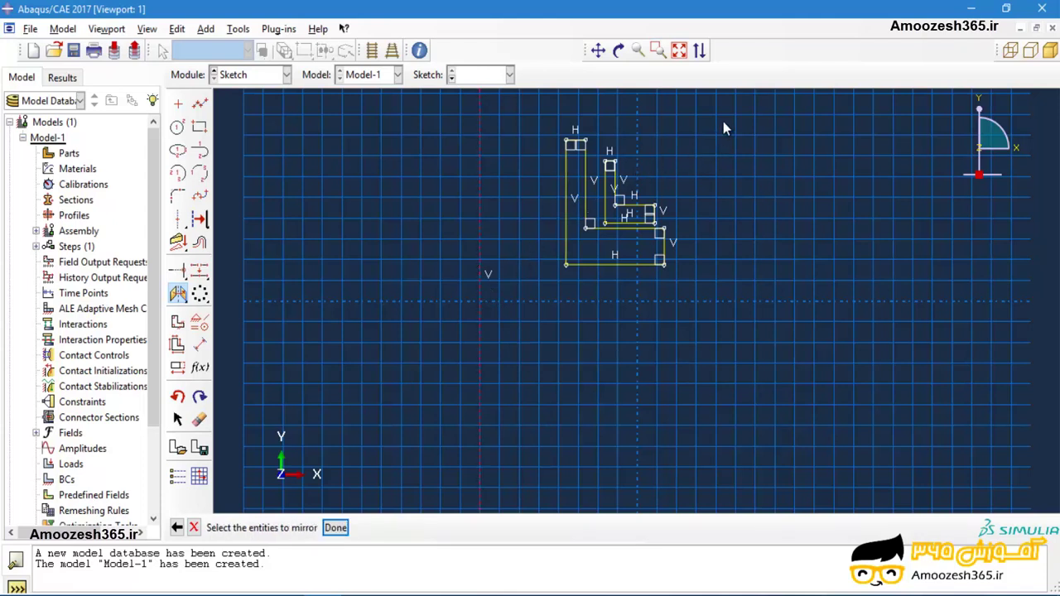
{"action": "left_click_drag", "start_coordinate": [703, 122], "coordinate": [539, 308]}
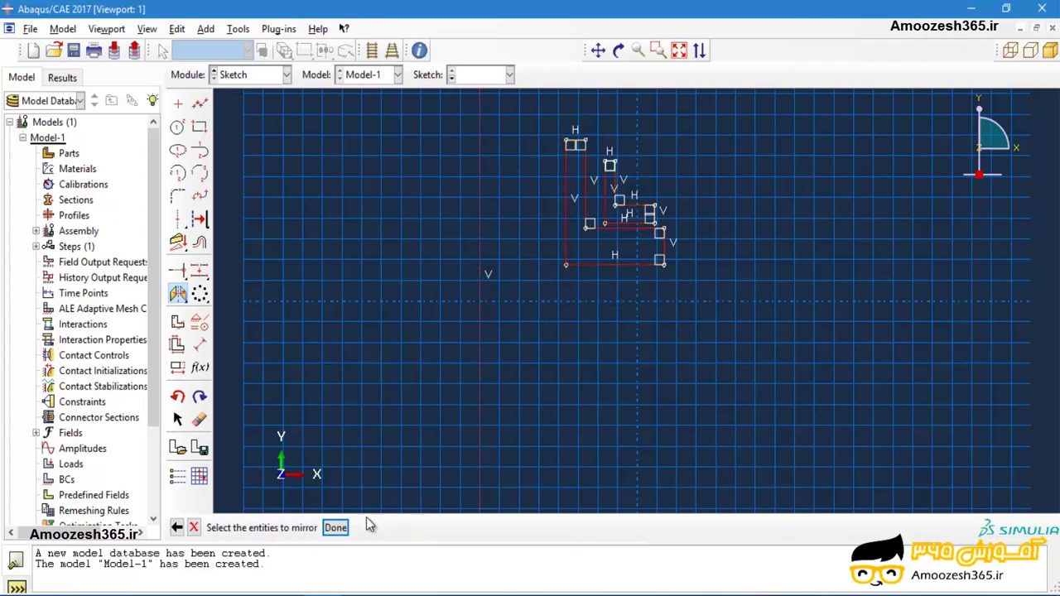
{"action": "left_click", "coordinate": [335, 528]}
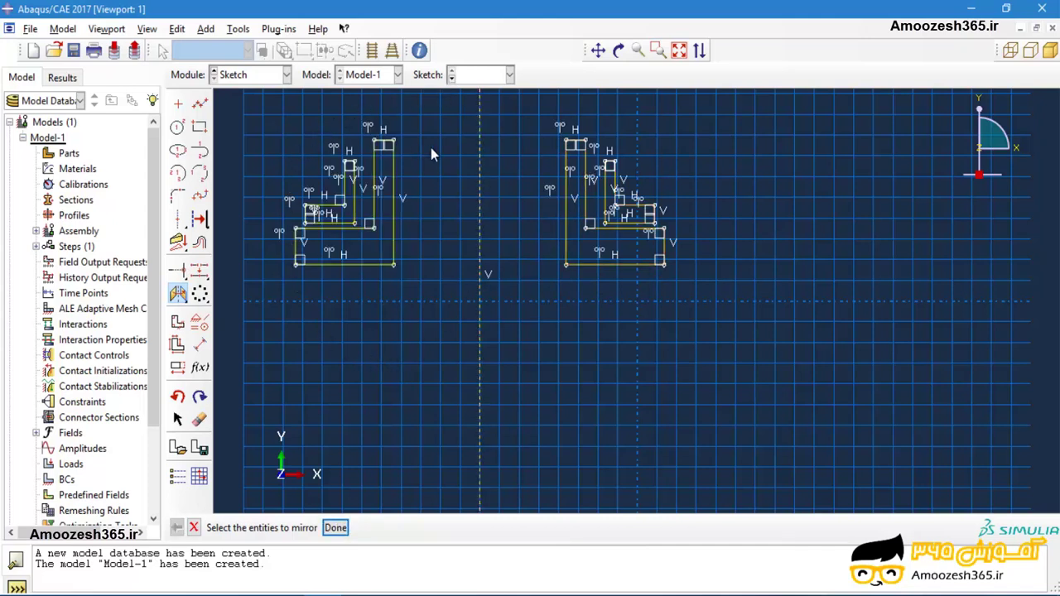
{"action": "left_click", "coordinate": [336, 528]}
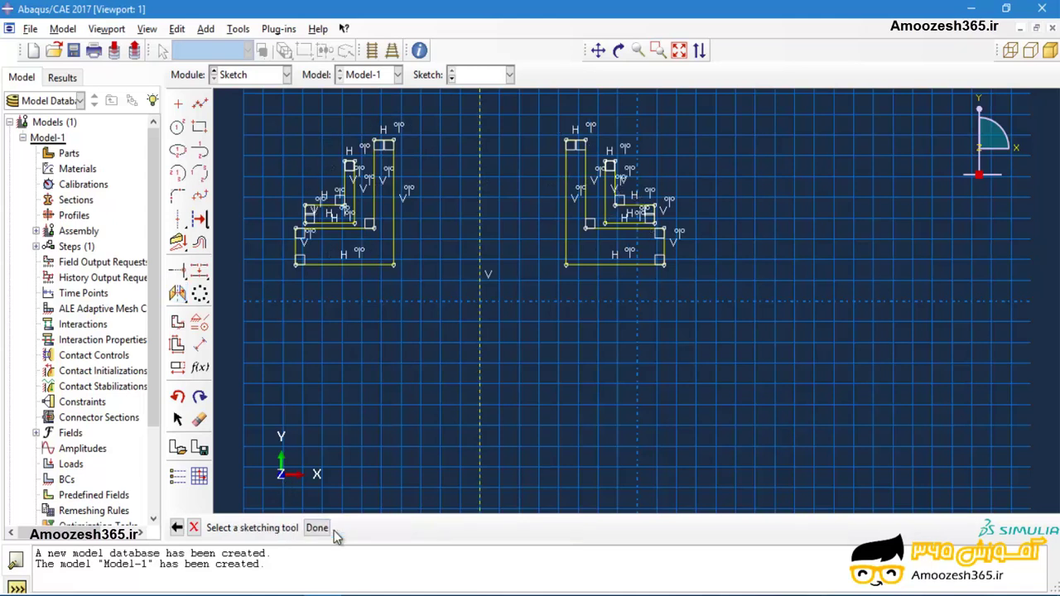